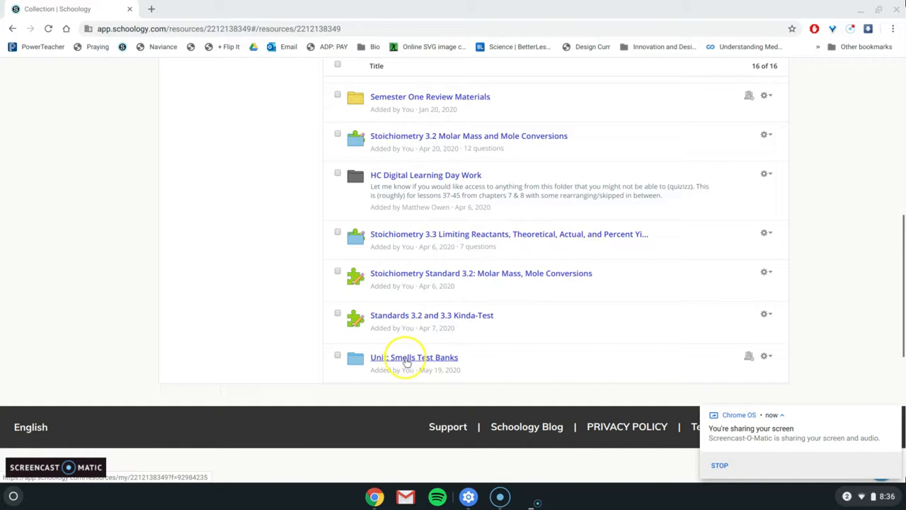
Open the quest bank in the Unit: Smells Test Banks folder and view the question types it can add
left_click(417, 360)
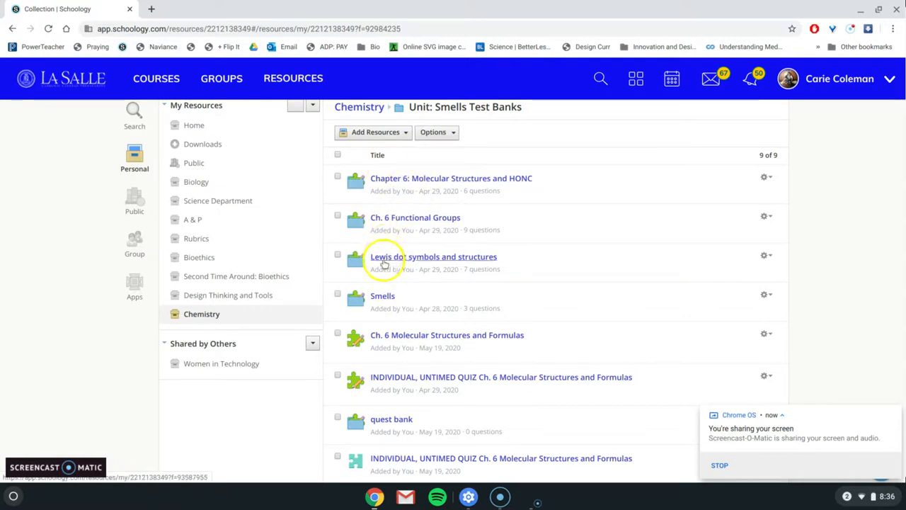
left_click(399, 134)
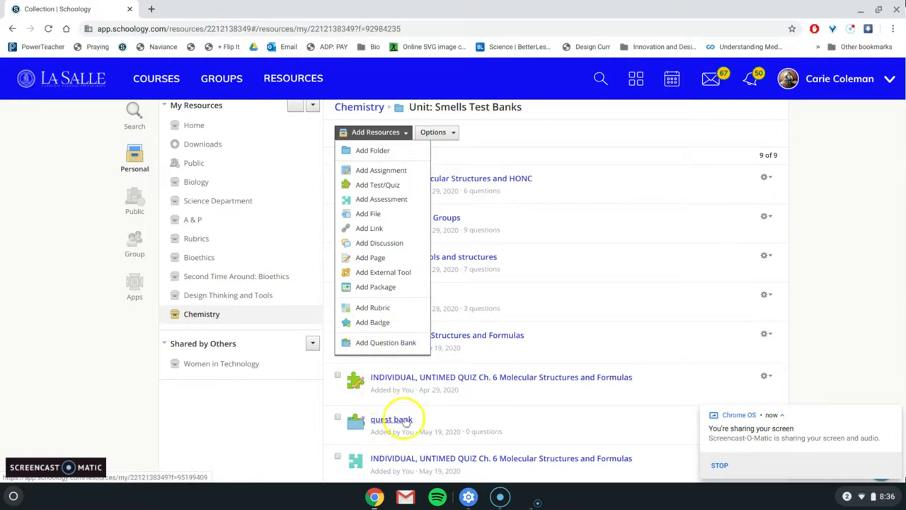
left_click(405, 422)
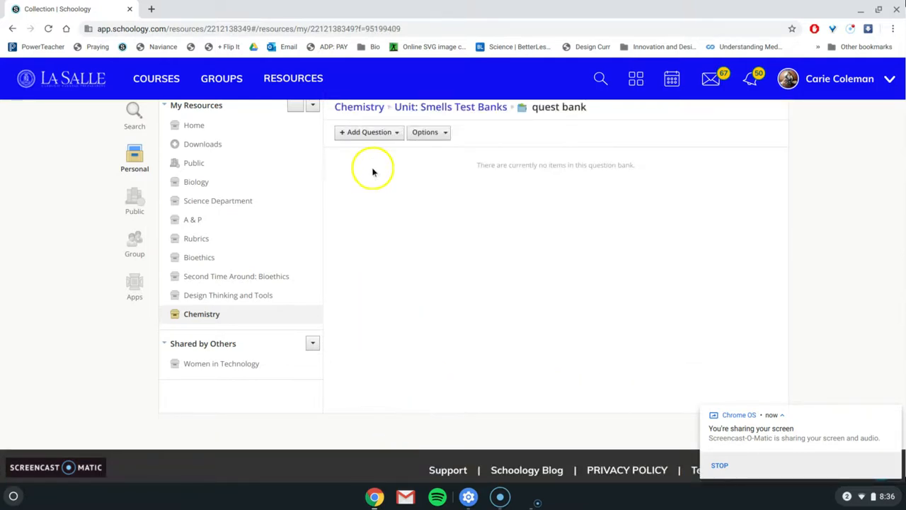
left_click(390, 134)
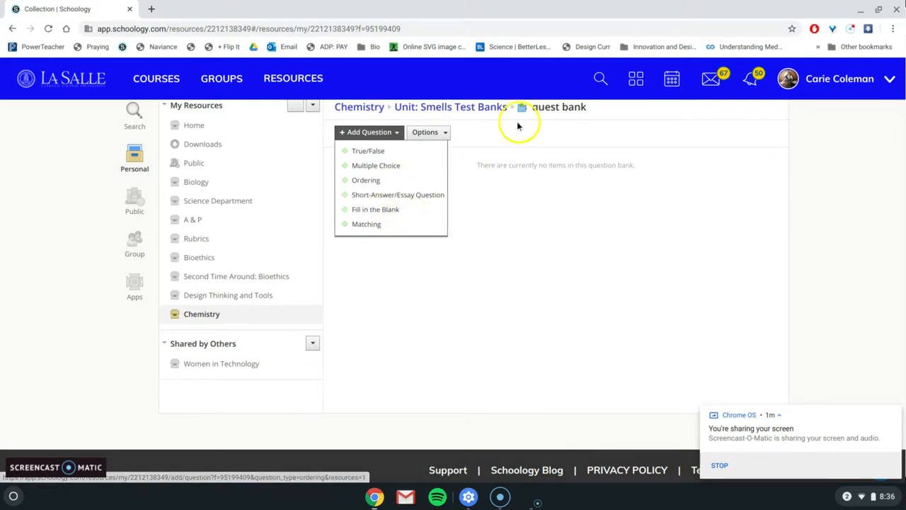
Return to Unit: Smells Test Banks and review the questions in the Lewis dot symbols and structures bank
left_click(487, 115)
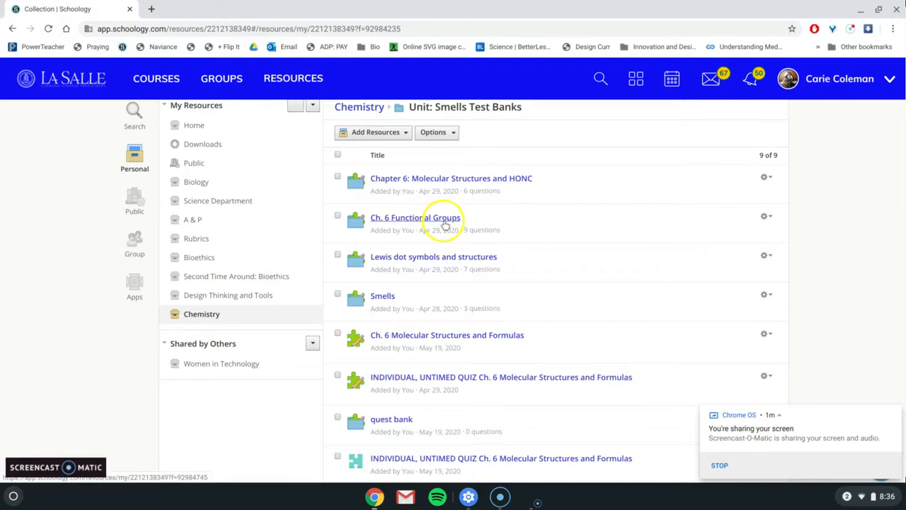
left_click(438, 259)
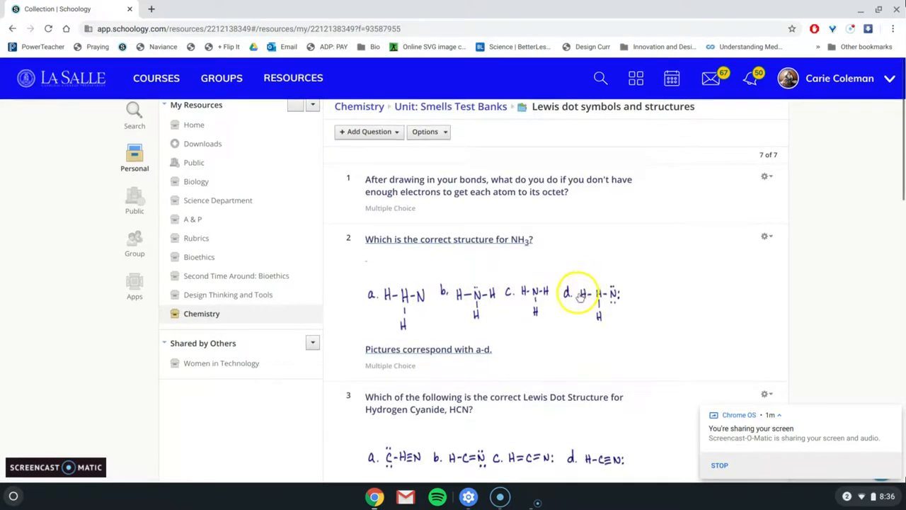
scroll(571, 322, "down", 2)
scroll(571, 323, "down", 5)
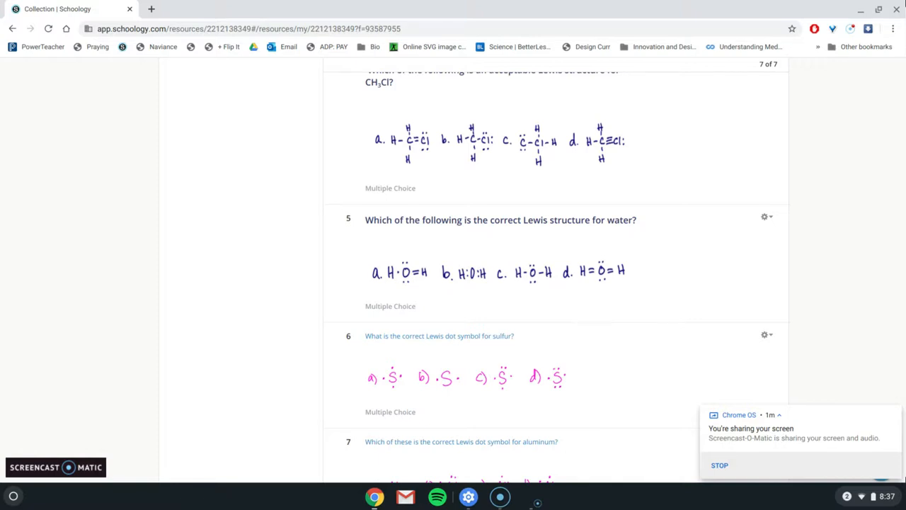
scroll(430, 236, "up", 5)
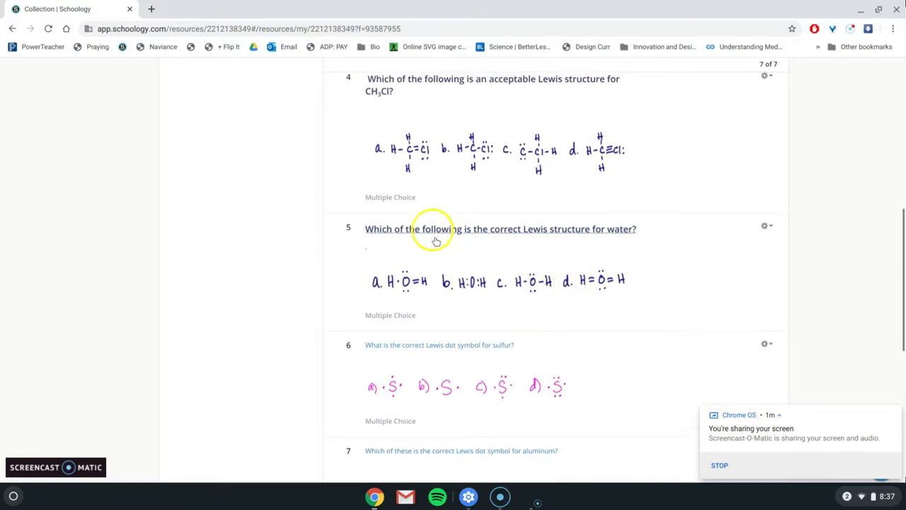
scroll(473, 227, "up", 2)
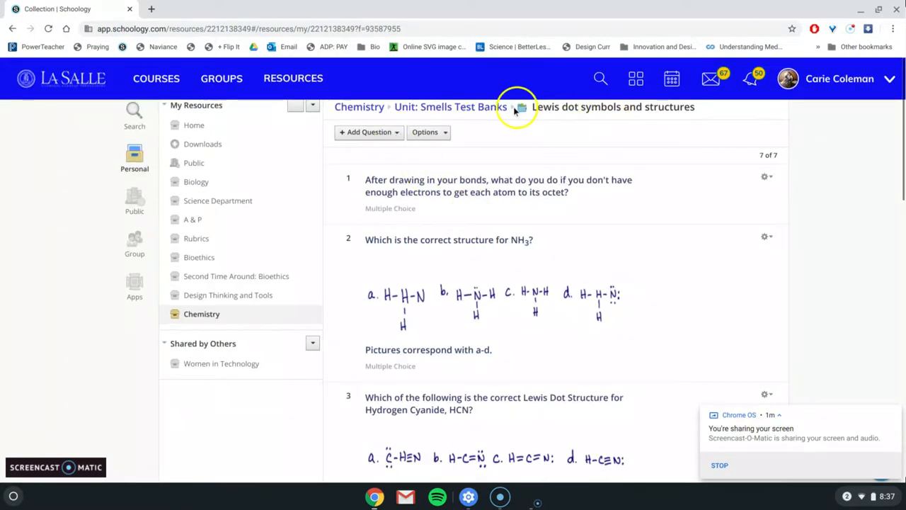
Create a test/quiz named "AMm y quia" in the Unit: Smells Test Banks folder
left_click(492, 110)
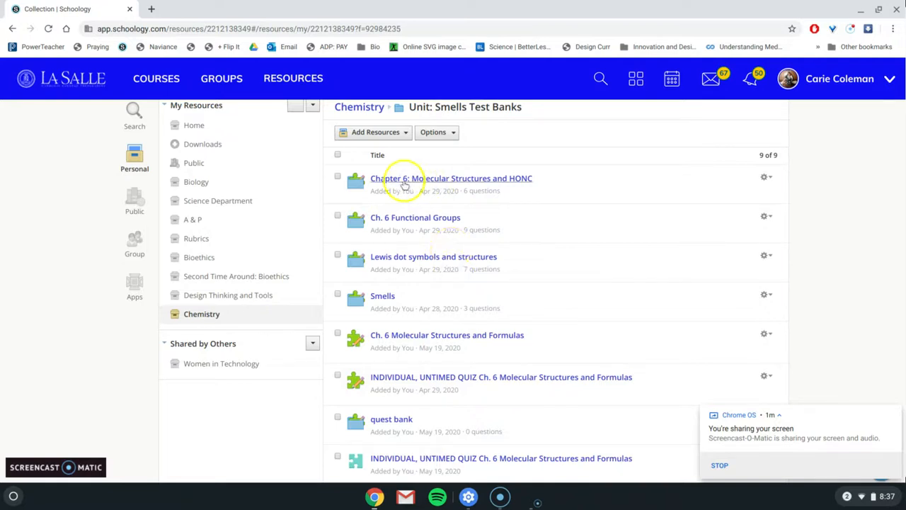
left_click(384, 132)
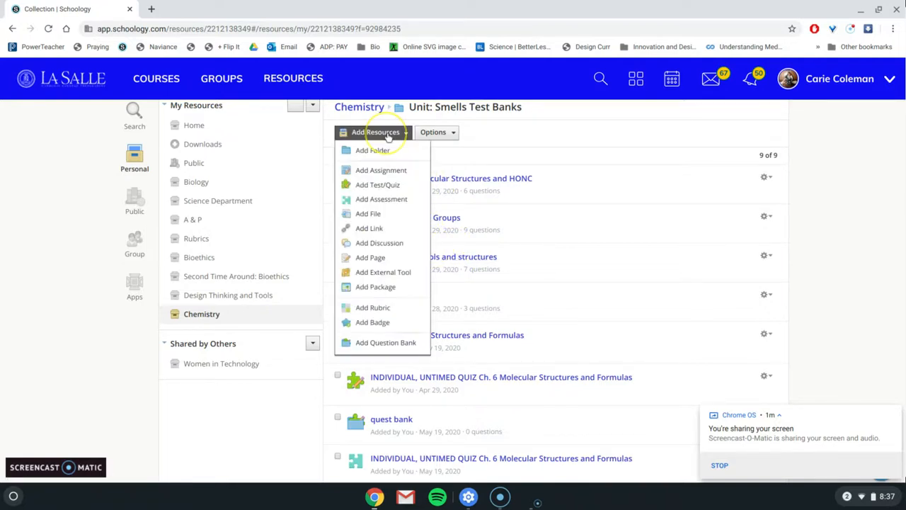
left_click(377, 185)
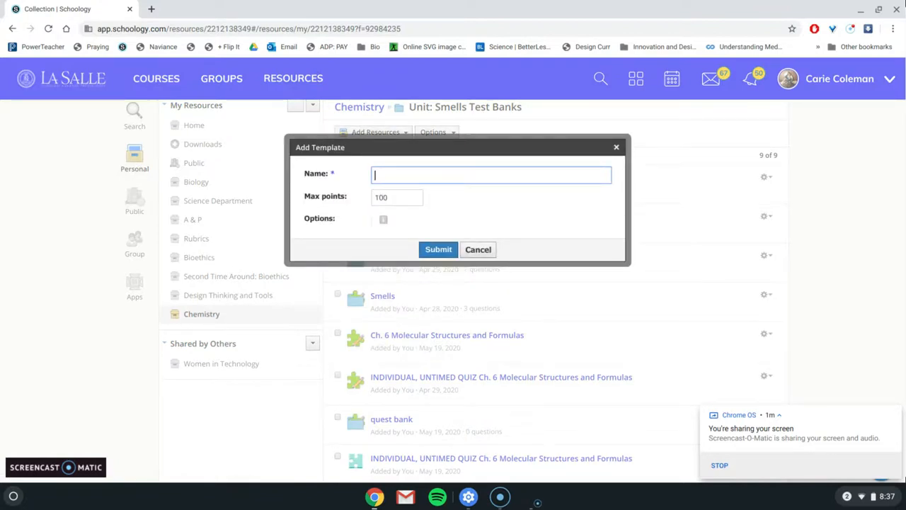
type("AMy")
key("BackSpace")
type("m y quia")
key("Return")
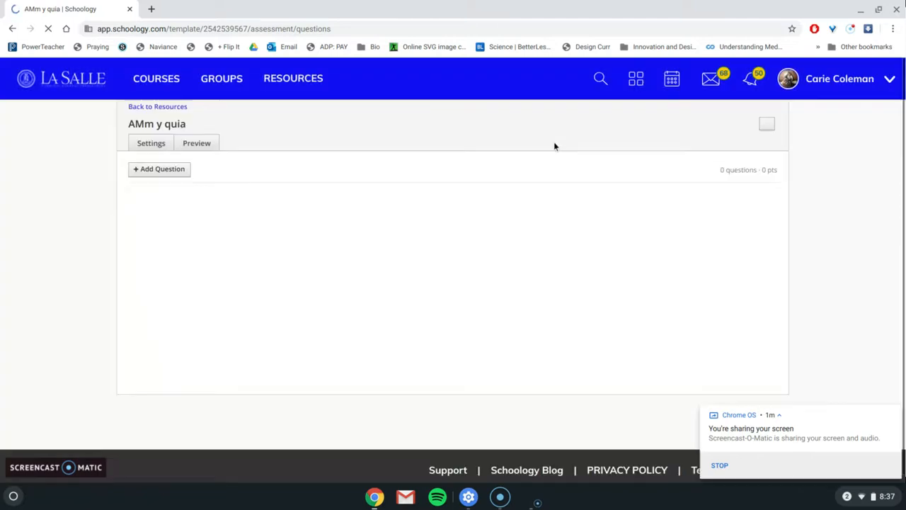
Start importing random questions from question banks and browse to Chemistry's Unit: Smells Test Banks folder
left_click(162, 172)
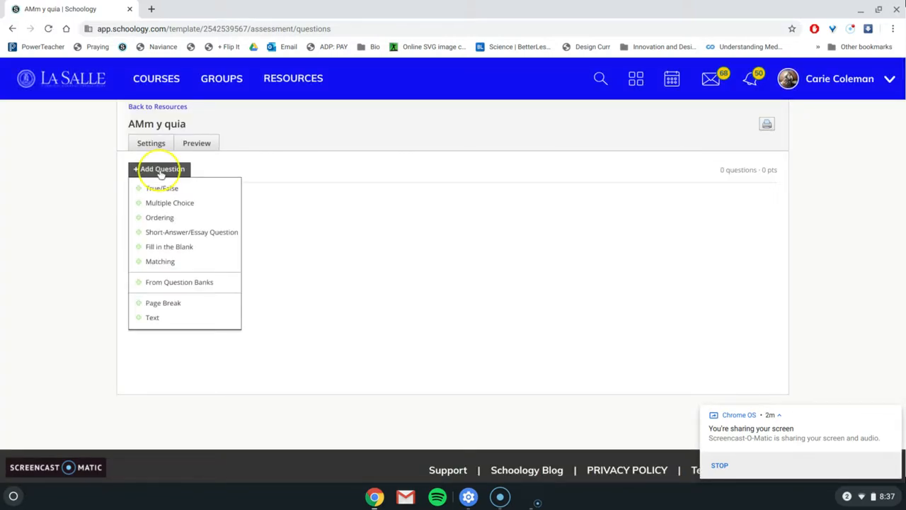
left_click(147, 283)
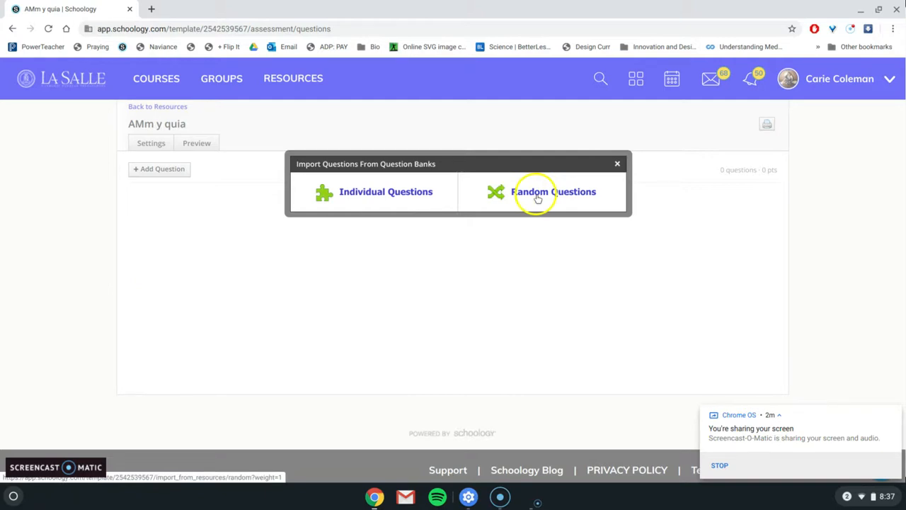
left_click(537, 197)
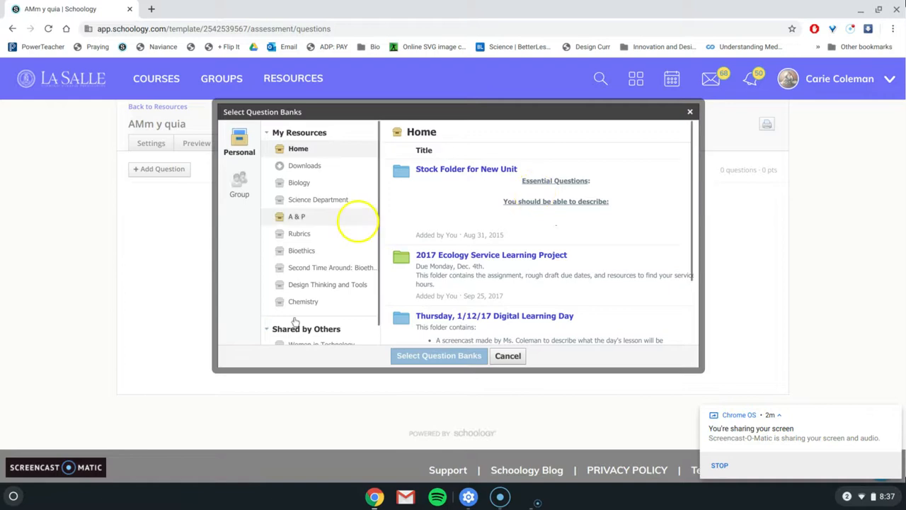
left_click(306, 310)
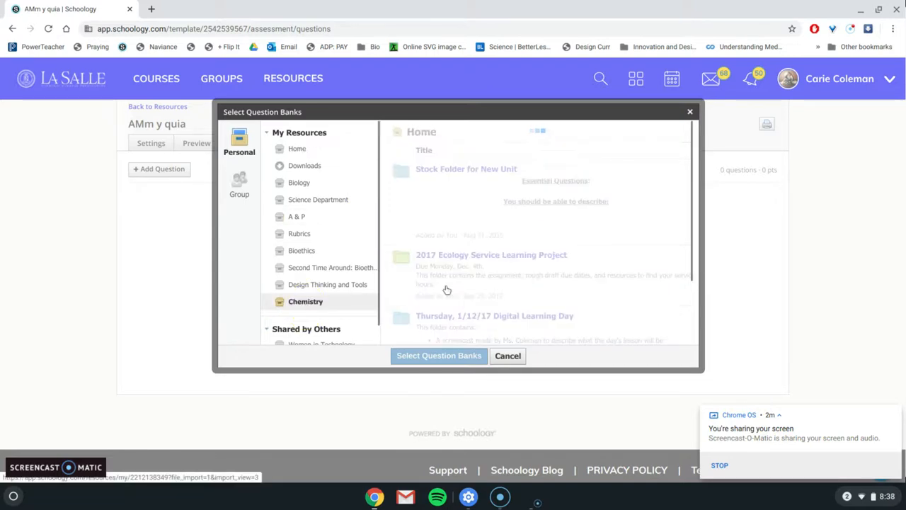
scroll(520, 294, "down", 5)
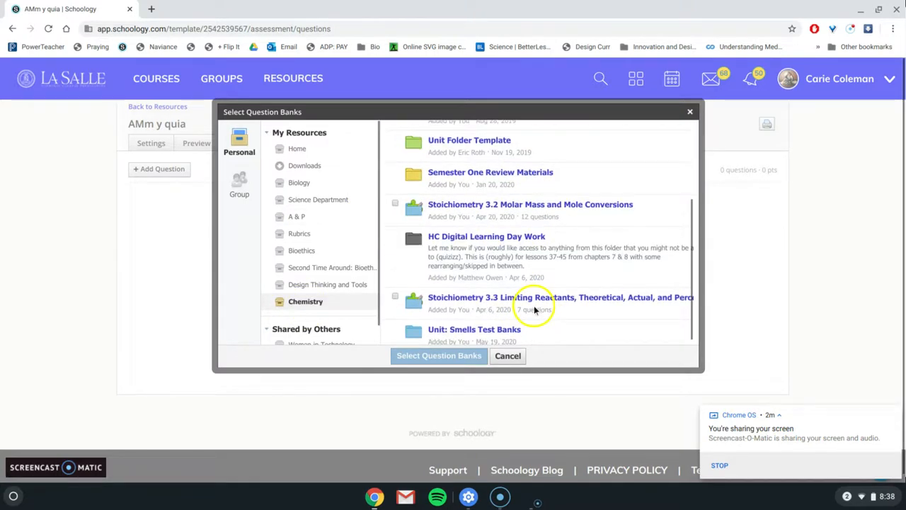
left_click(485, 323)
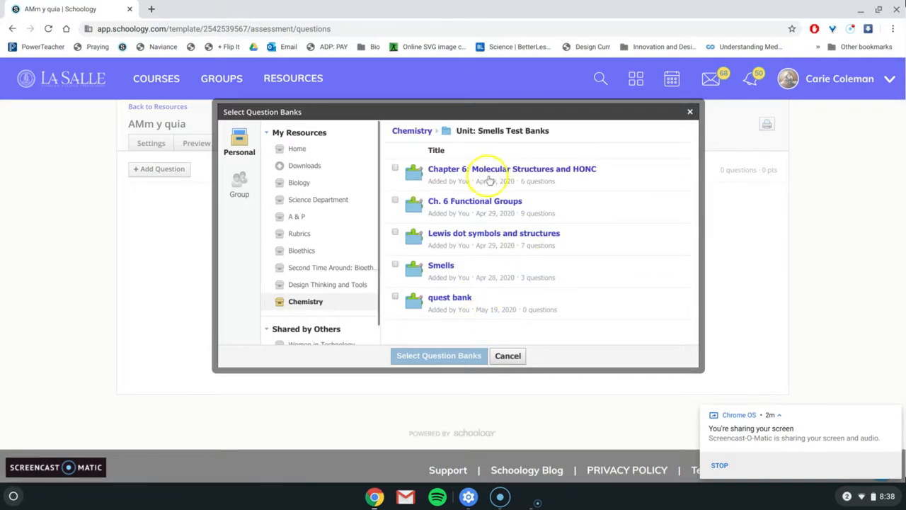
Select the Chapter 6: Molecular Structures and HONC, Ch. 6 Functional Groups, Lewis dot symbols and structures, and Smells banks as question sources
left_click(395, 169)
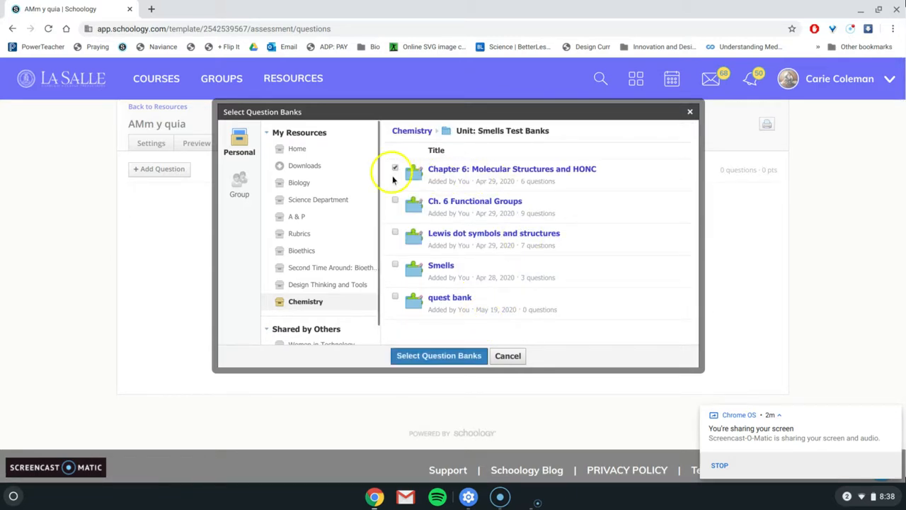
left_click(395, 202)
left_click(395, 232)
left_click(395, 265)
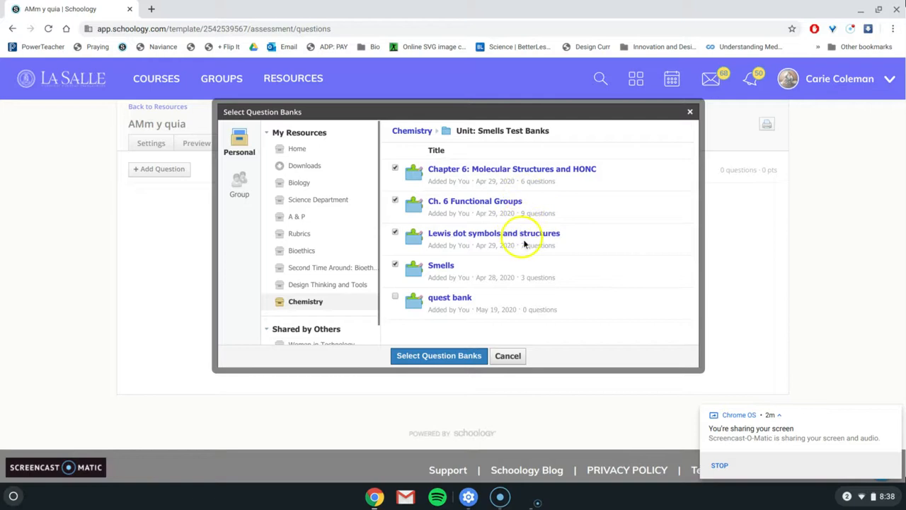
left_click(450, 358)
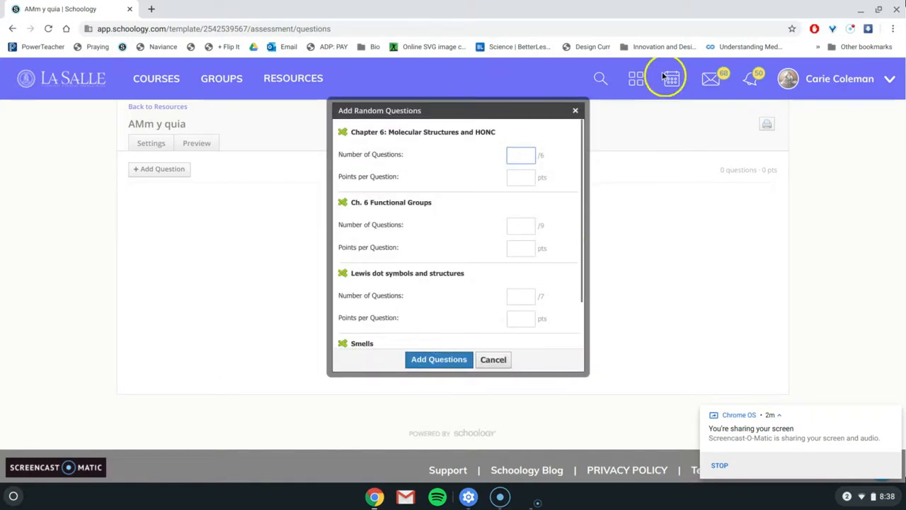
Set Chapter 6: Molecular Structures and HONC to 3 questions and Ch. 6 Functional Groups to 6 questions, at 2 points per question
left_click(516, 157)
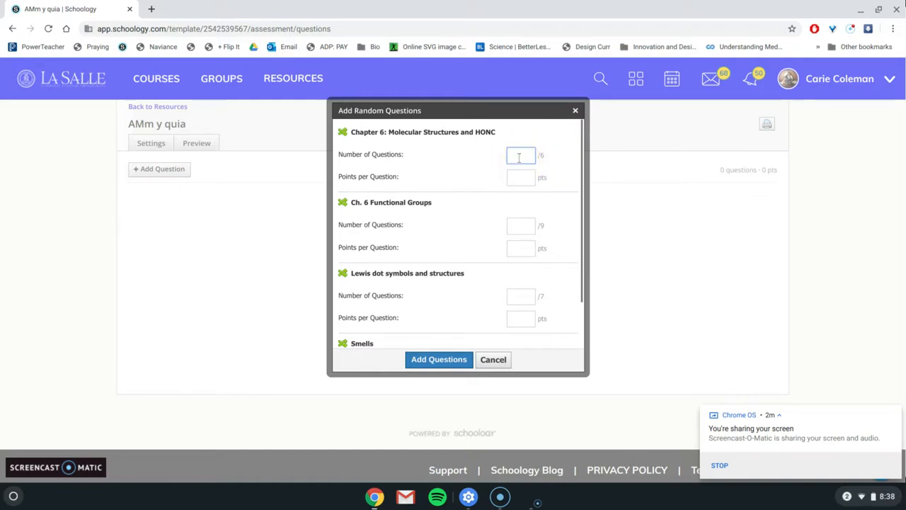
type("3")
left_click(524, 176)
left_click(524, 226)
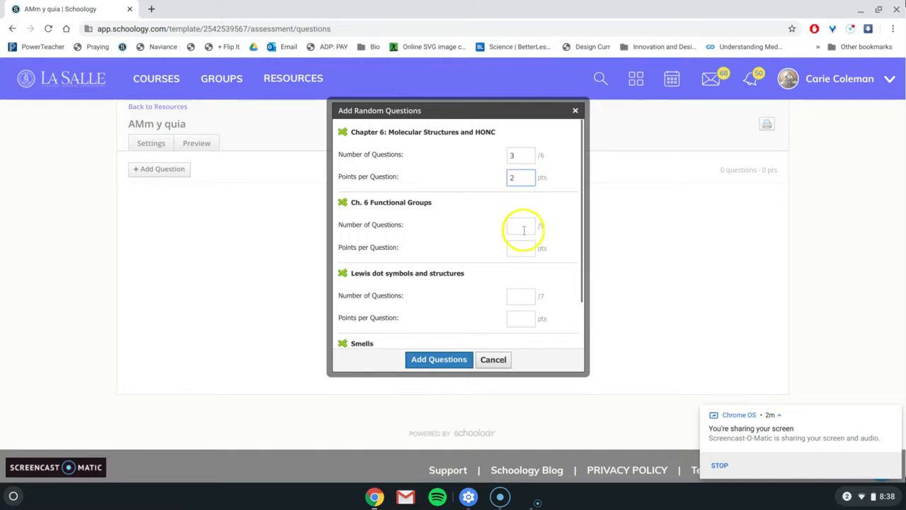
type("6")
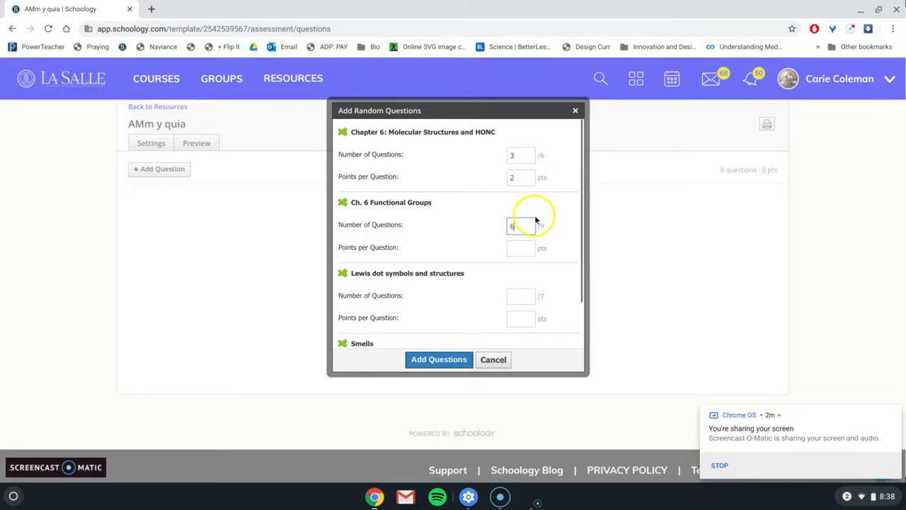
left_click(527, 249)
type("2")
Set Lewis dot symbols and structures to 3 questions and Smells to 1, at 2 points each, and add the random sets to the quiz
left_click(524, 296)
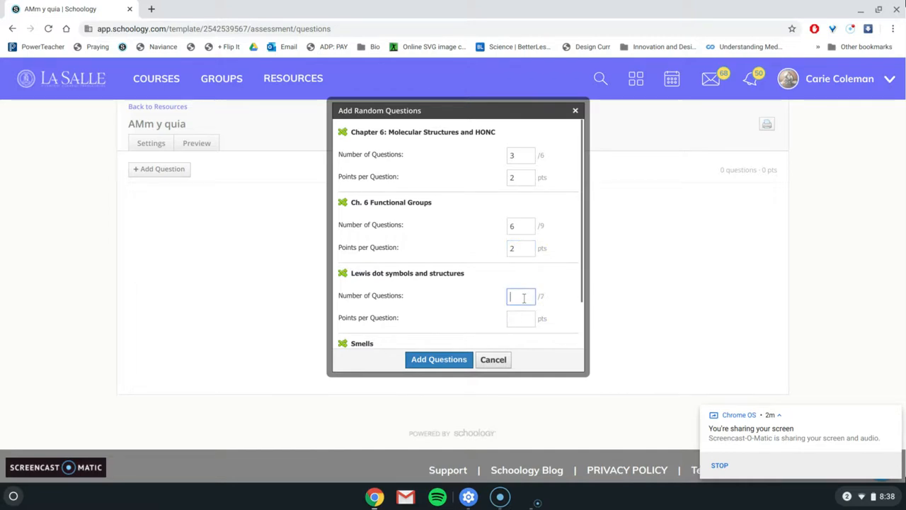
left_click(524, 318)
type("2")
scroll(520, 314, "down", 2)
left_click(519, 311)
type("1")
left_click(522, 331)
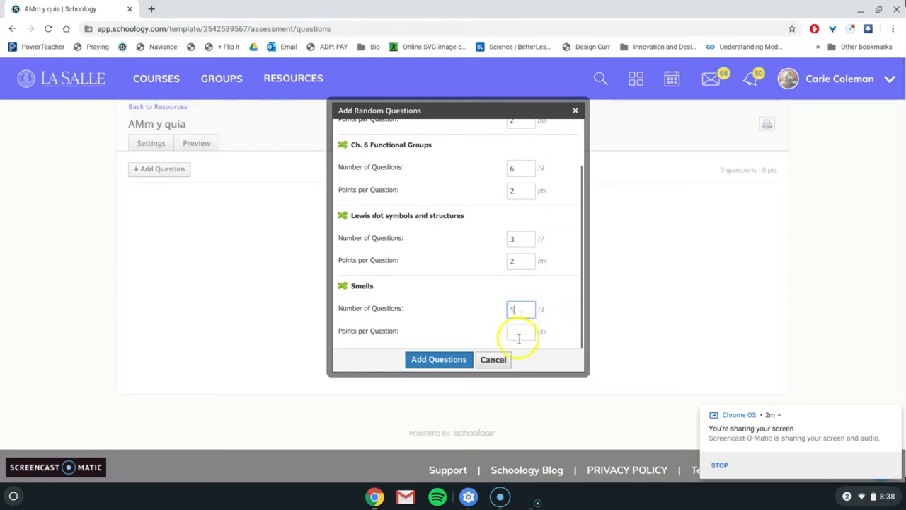
type("2")
left_click(438, 360)
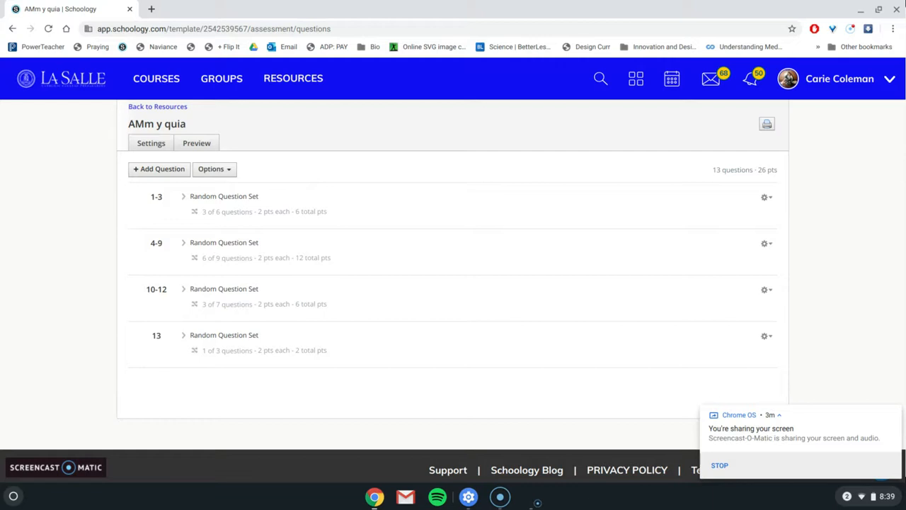
Open the Standards 3.2 and 3.3 Kinda-Test results from the April 6th-April 9th DLD Folder in the Chemistry 1(A) course
left_click(156, 80)
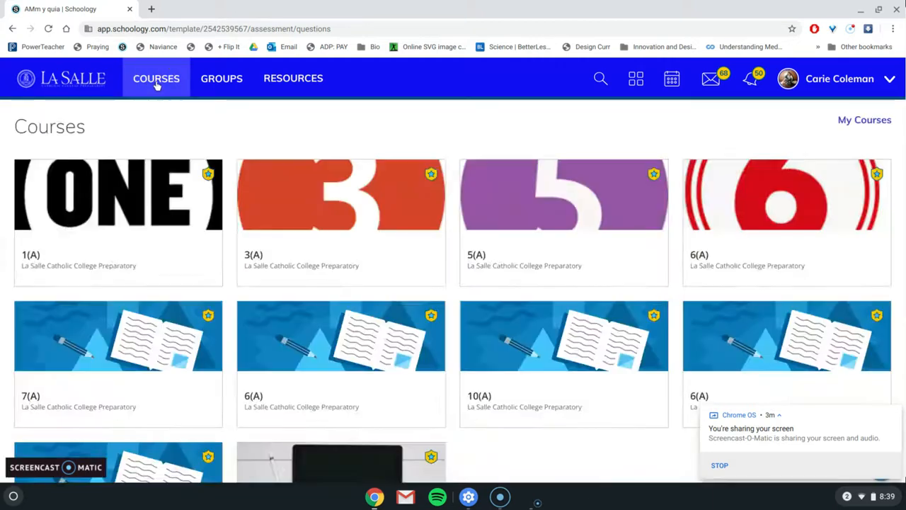
left_click(128, 223)
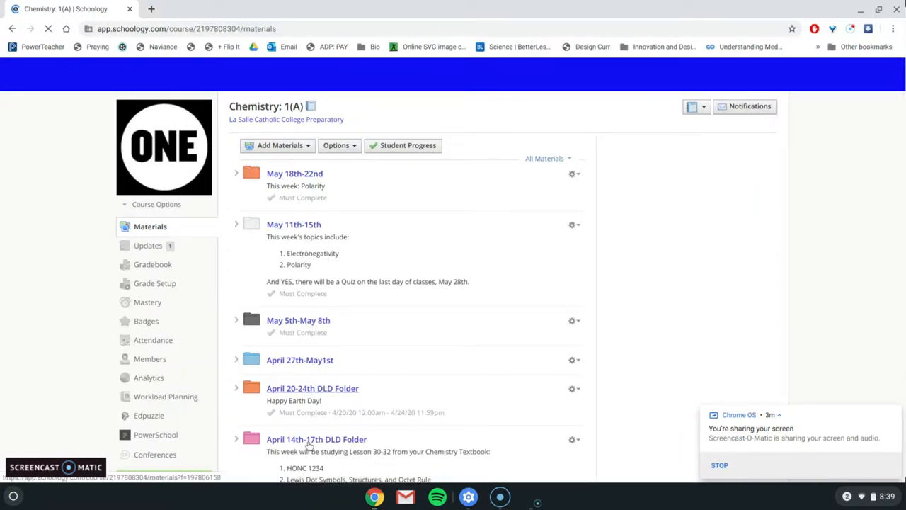
scroll(309, 445, "down", 3)
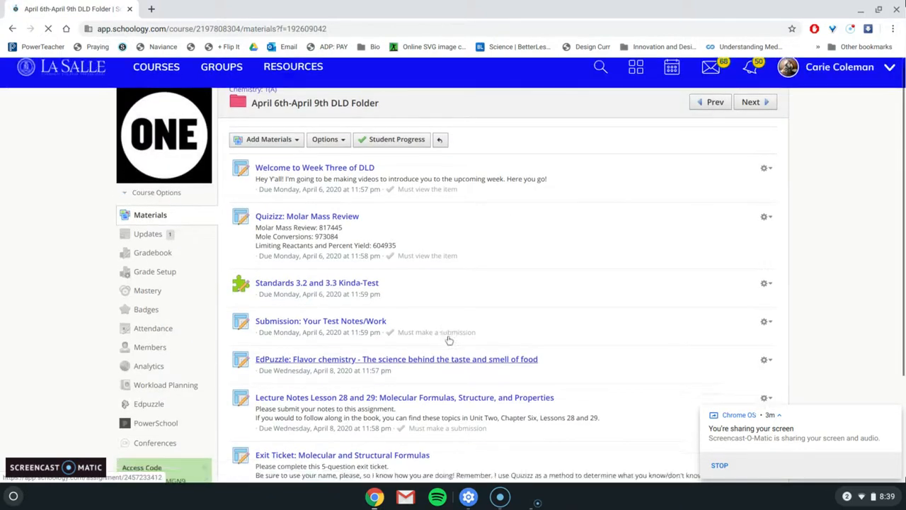
scroll(325, 411, "down", 3)
left_click(344, 157)
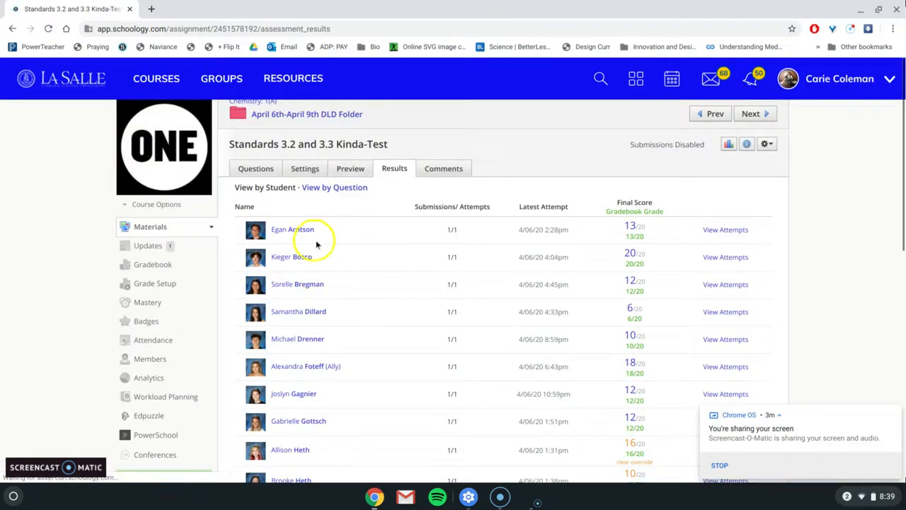
Open the first listed student's test submission and review the scored answers through Question 8
left_click(711, 235)
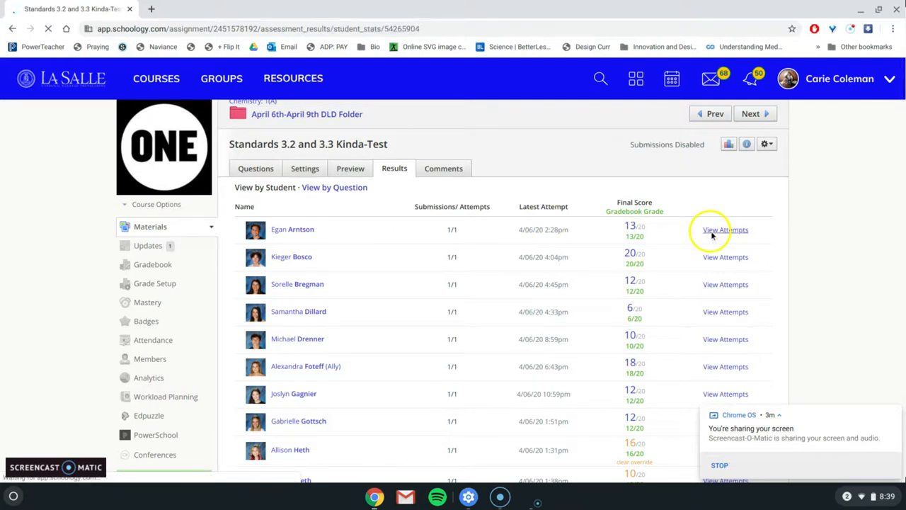
left_click(768, 252)
left_click(754, 268)
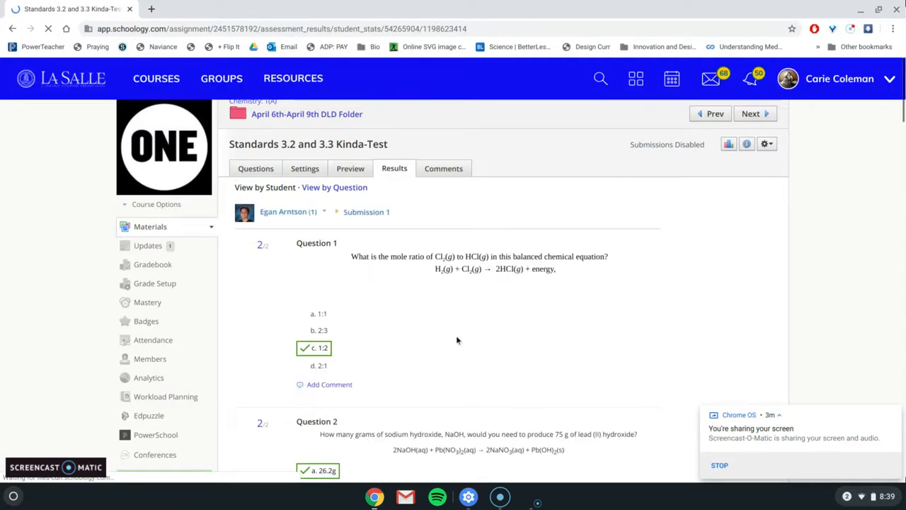
scroll(456, 335, "down", 2)
scroll(506, 346, "down", 8)
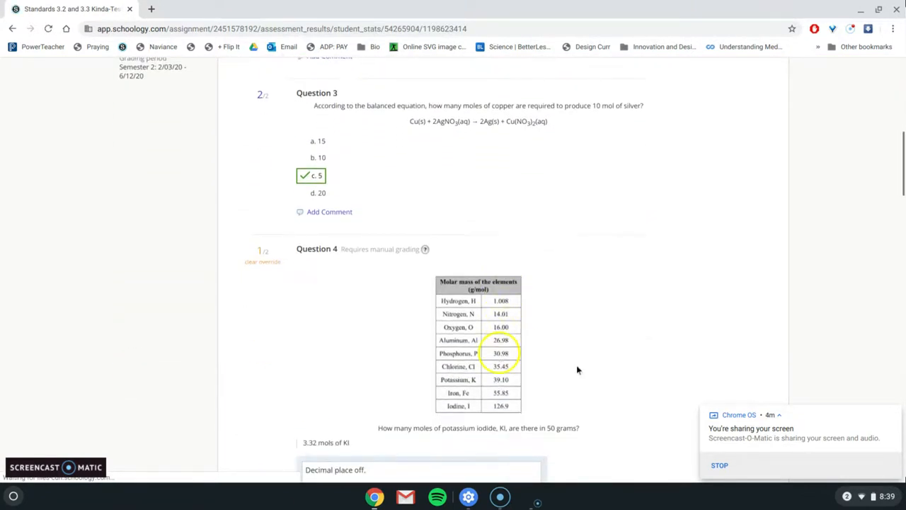
scroll(588, 380, "down", 5)
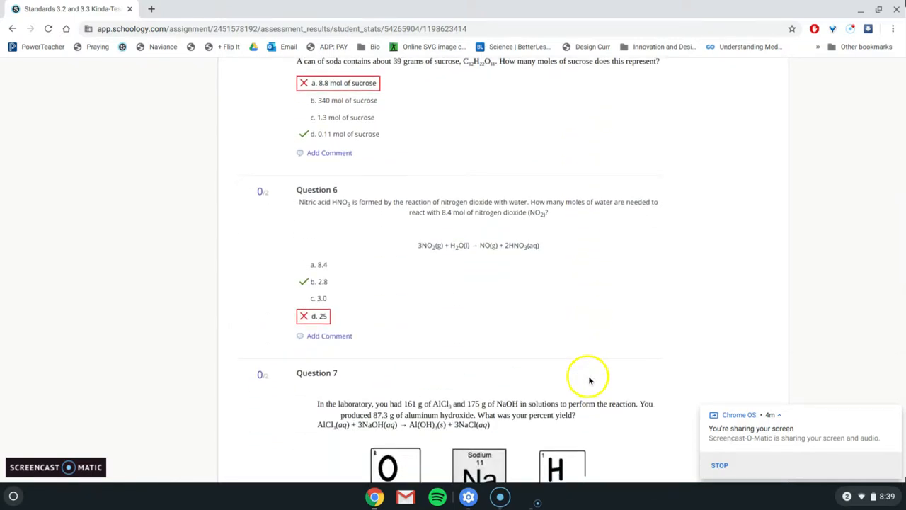
scroll(607, 340, "down", 5)
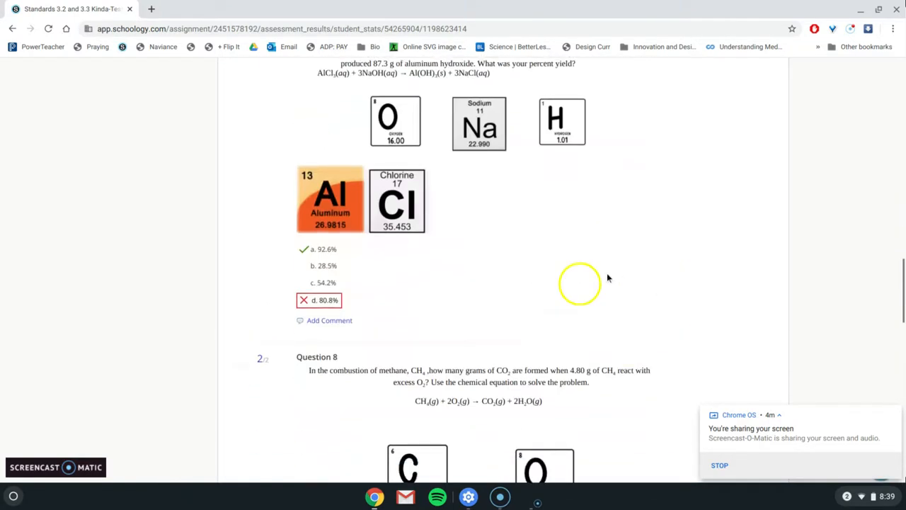
scroll(625, 281, "down", 2)
scroll(609, 278, "down", 1)
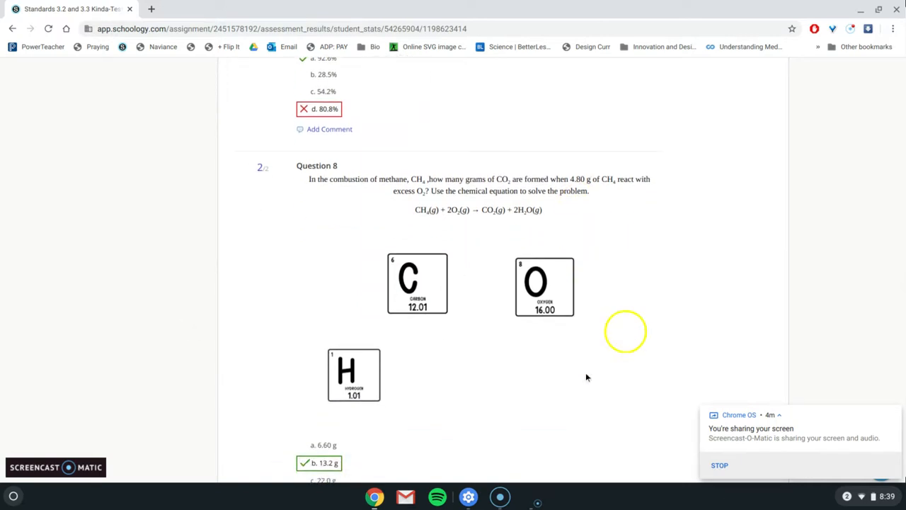